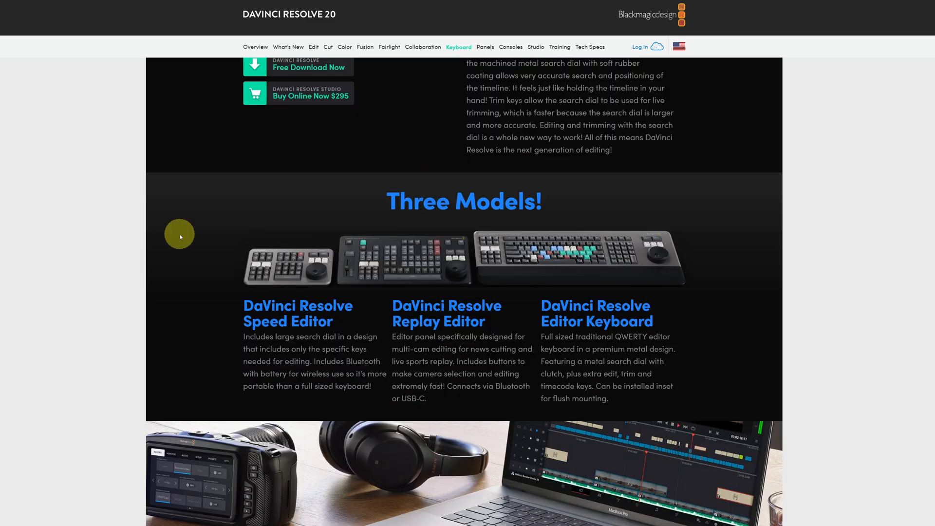
pyautogui.scroll(-5, 180, 235)
pyautogui.scroll(-5, 180, 234)
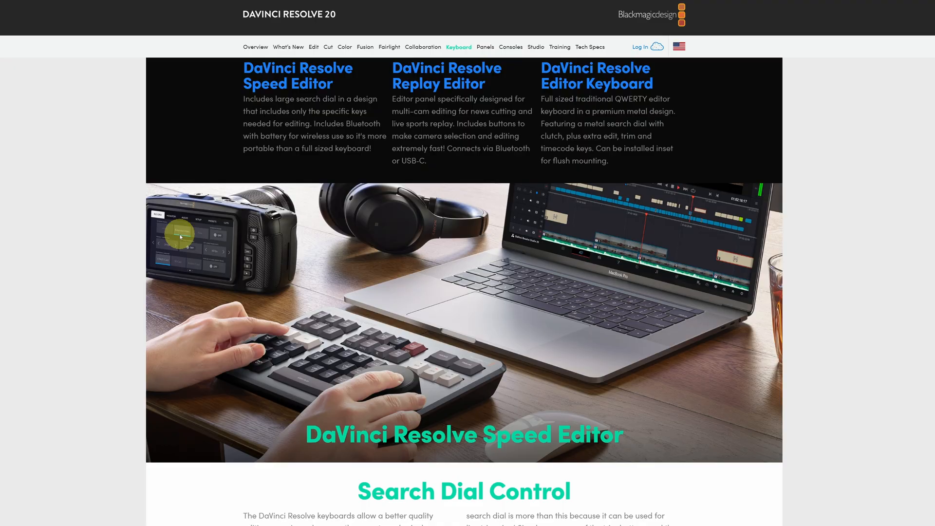
pyautogui.scroll(-5, 180, 234)
pyautogui.scroll(-5, 180, 234)
pyautogui.scroll(-3, 180, 234)
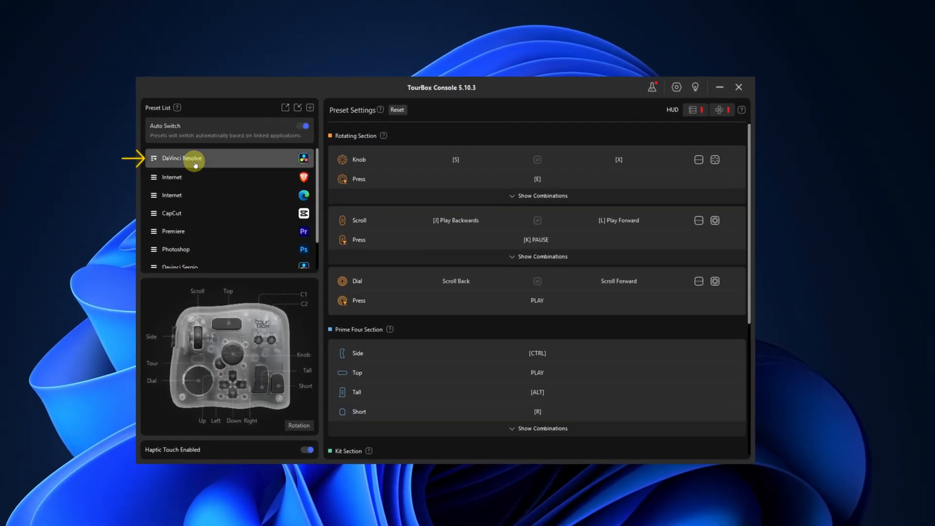
# Expand the DaVinci Resolve preset in TourBox Console to show its Edit sub-preset mappings.
pyautogui.click(195, 163)
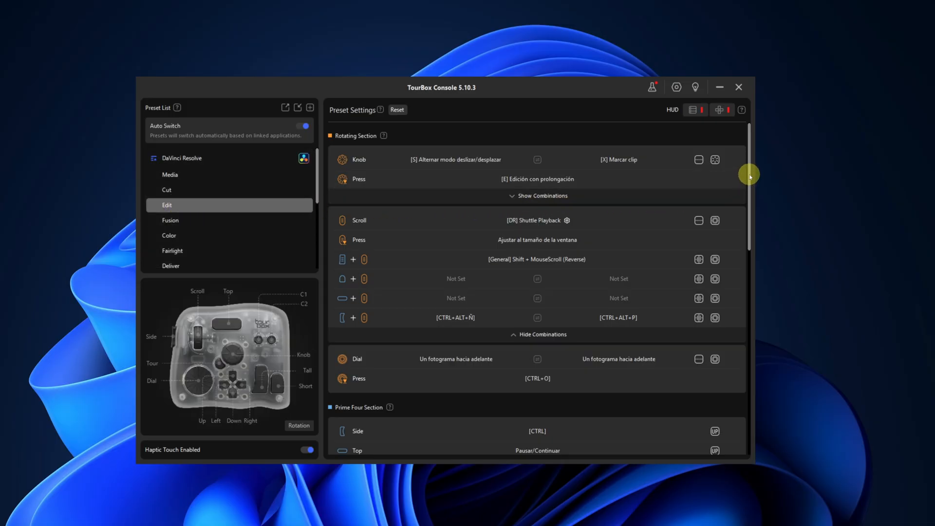
pyautogui.moveTo(751, 176); pyautogui.dragTo(746, 243)
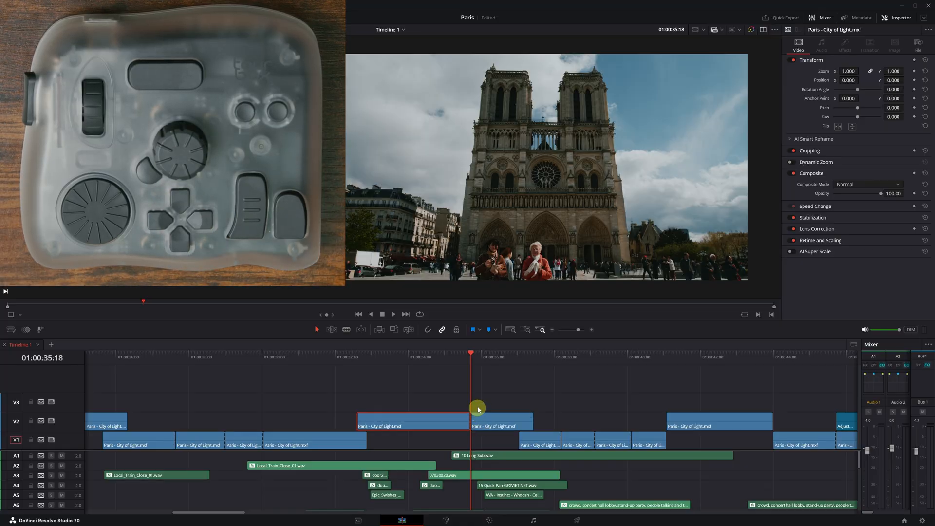
# Park the playhead at 01:00:36:05, nudge the V2 clip later and back, then fit the whole edit in view.
pyautogui.click(489, 356)
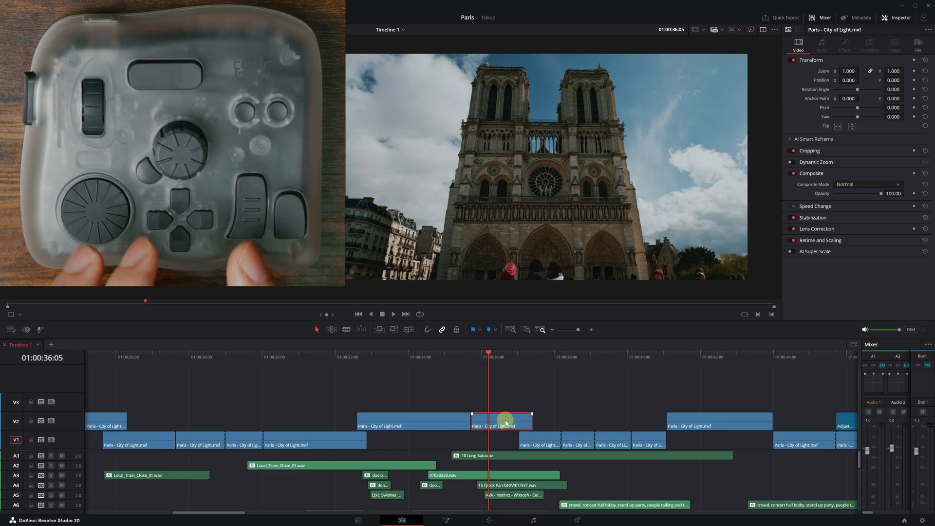
pyautogui.press('.')
pyautogui.press('.')
pyautogui.press('.')
pyautogui.press(',')
pyautogui.press(',')
pyautogui.press(',')
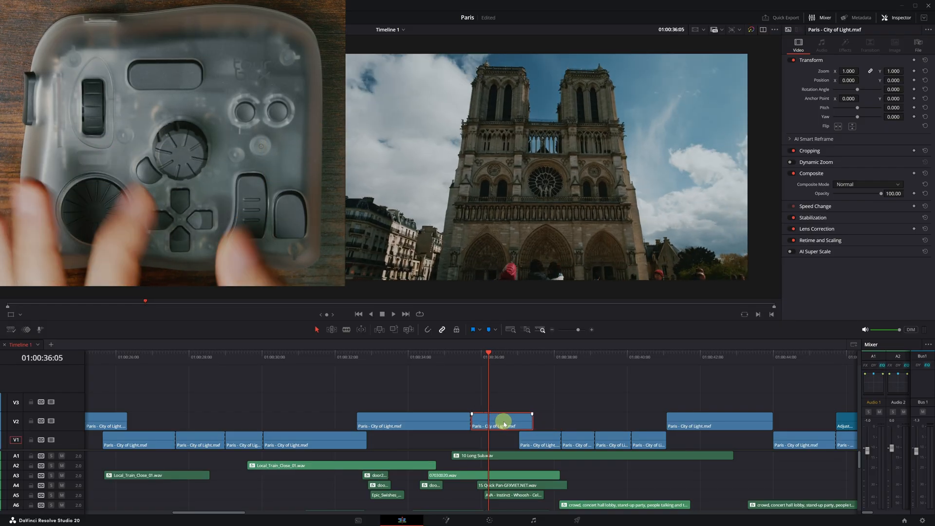
pyautogui.hotkey('shift', 'z')
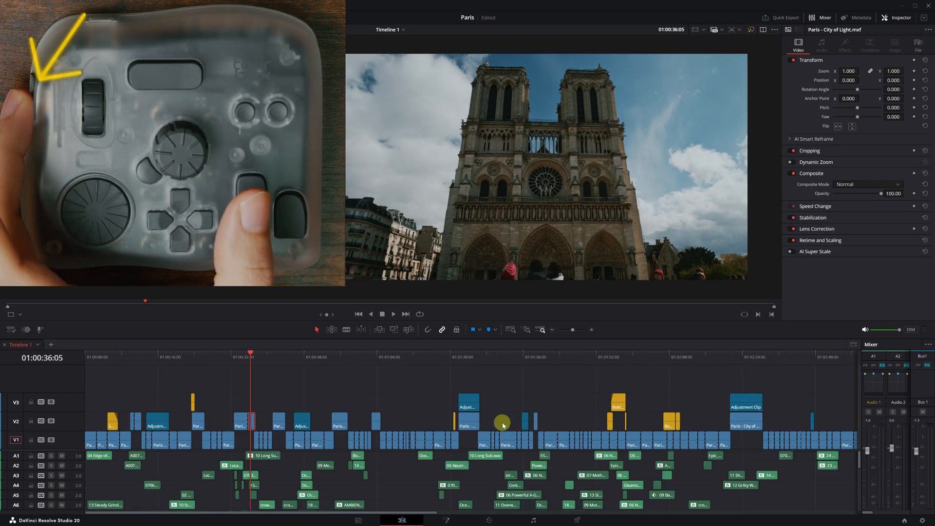
# Select a block of timeline clips, push them later to open a gap, then undo to return them.
pyautogui.hotkey('ctrl', 'a')
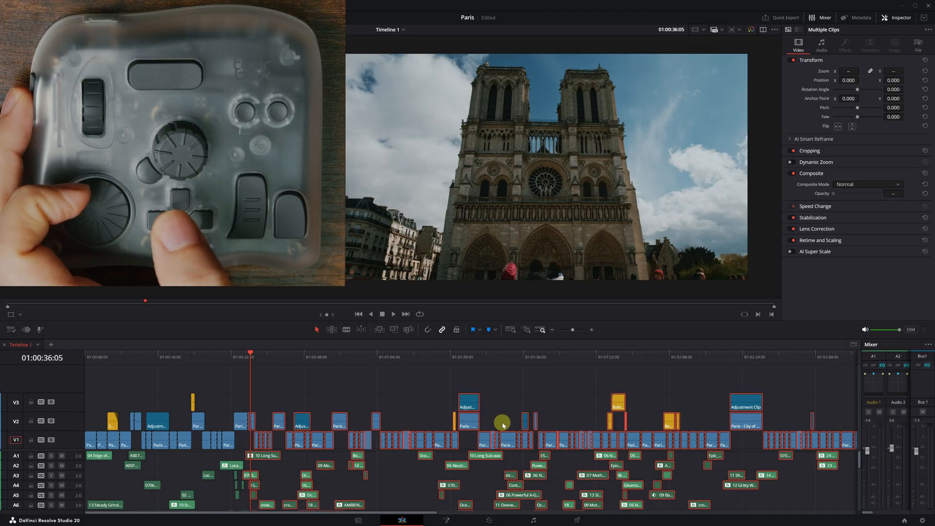
pyautogui.hotkey('ctrl', 'shift', 'a')
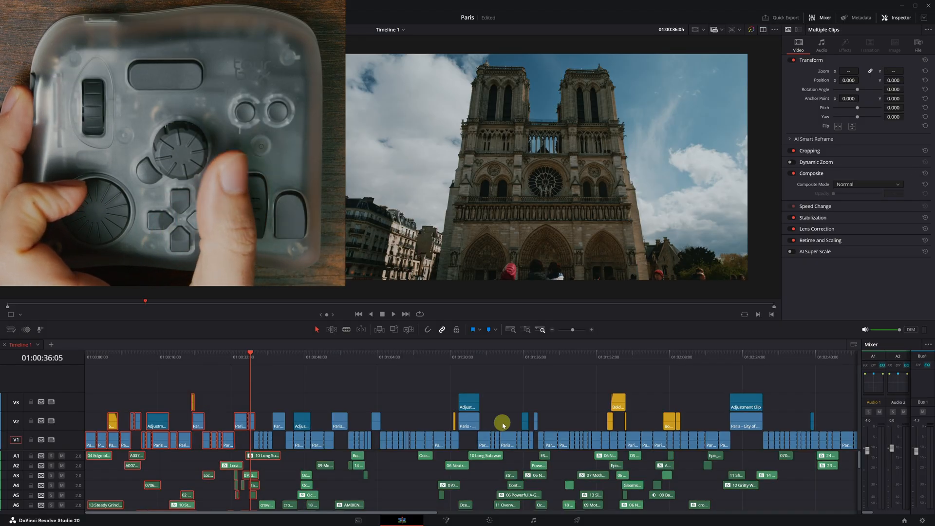
pyautogui.press('.')
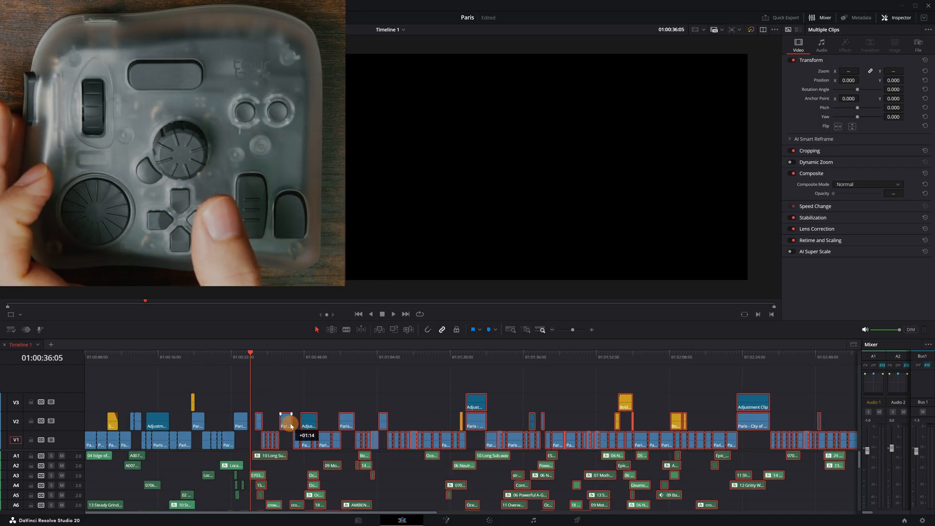
pyautogui.press('.')
pyautogui.press('.')
pyautogui.press('.')
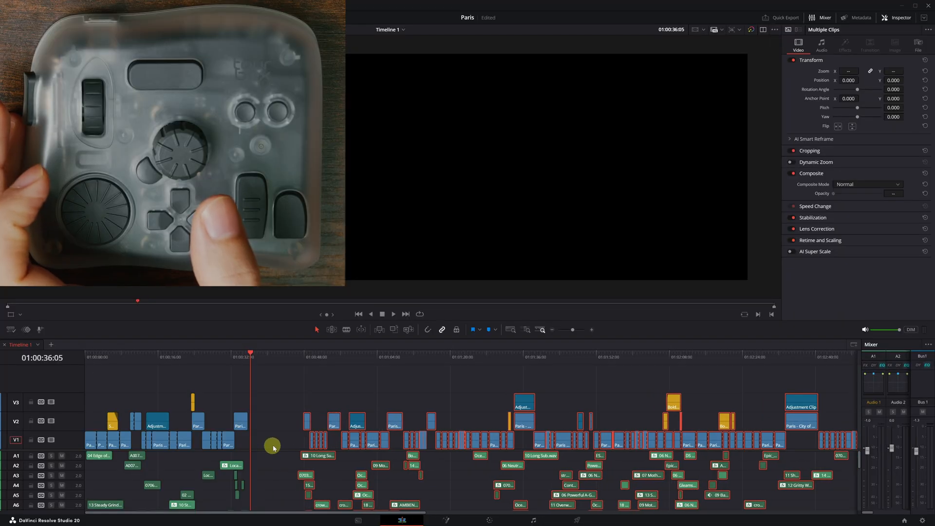
pyautogui.hotkey('ctrl', 'z')
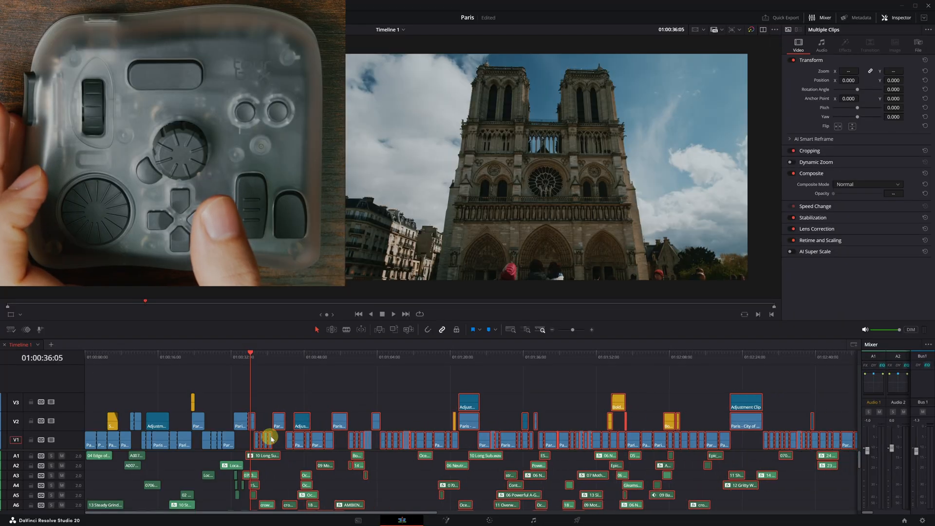
pyautogui.click(284, 406)
pyautogui.hotkey('shift', 'z')
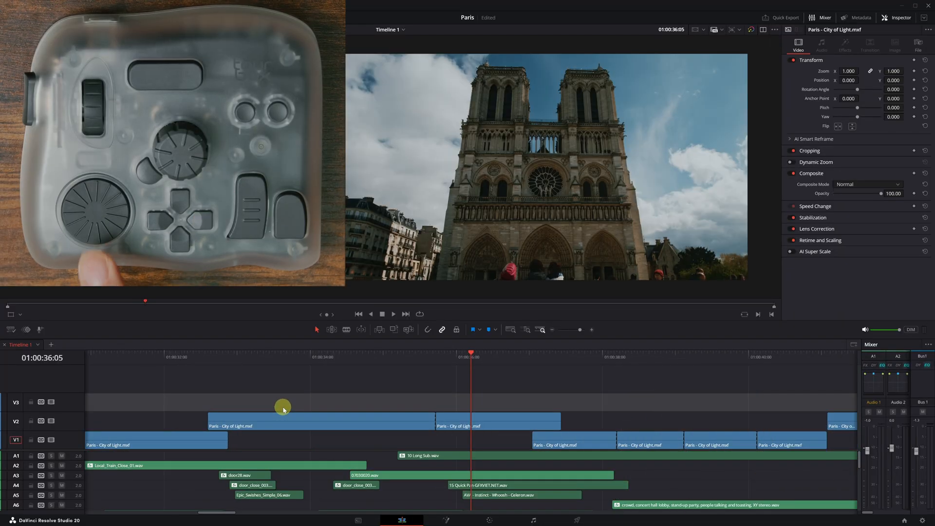
pyautogui.press('space')
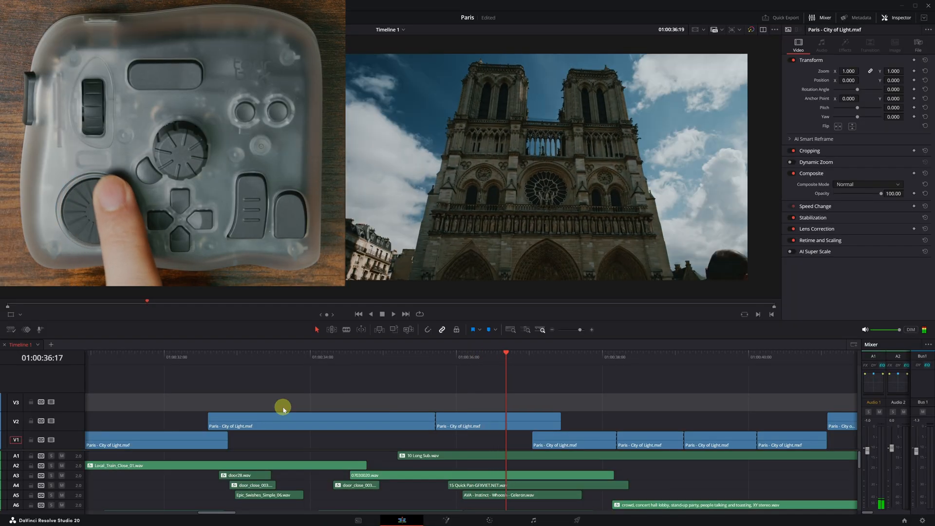
pyautogui.press('j')
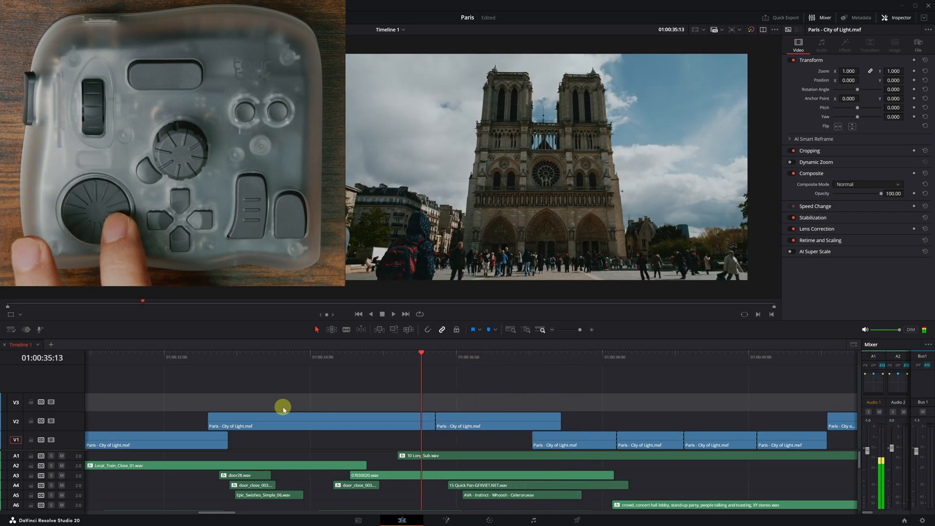
pyautogui.hotkey('shift', 'z')
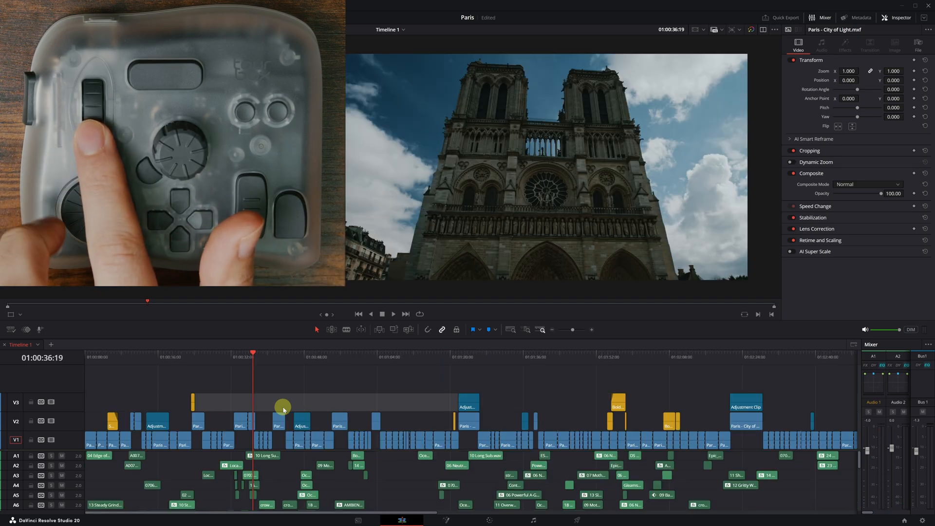
pyautogui.press('space')
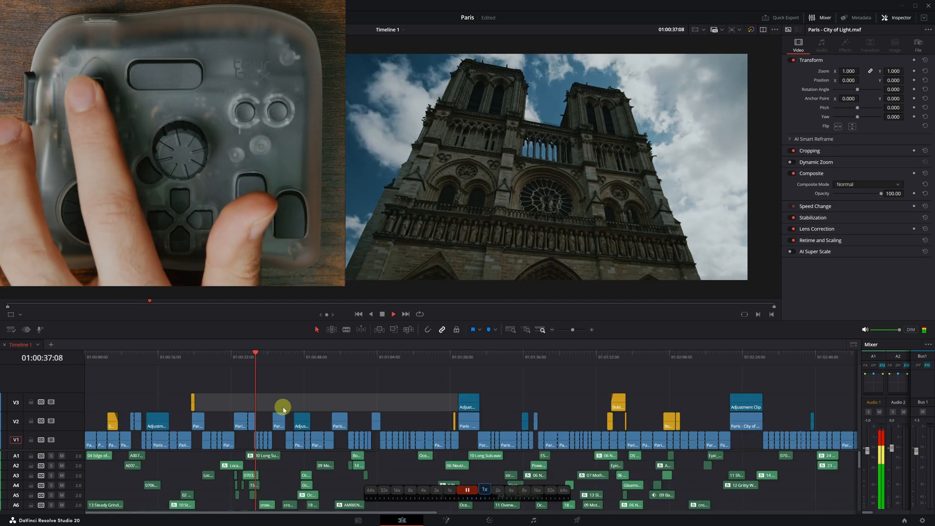
pyautogui.press('l')
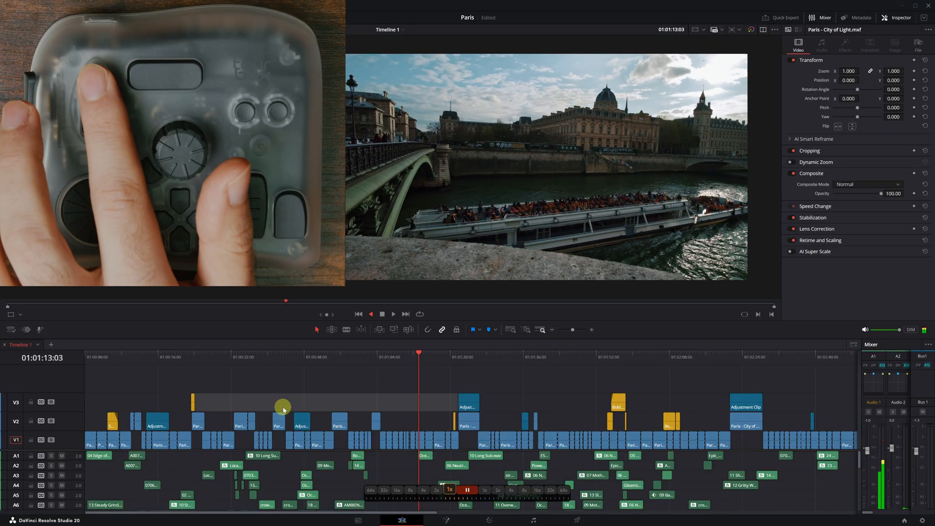
pyautogui.press('j')
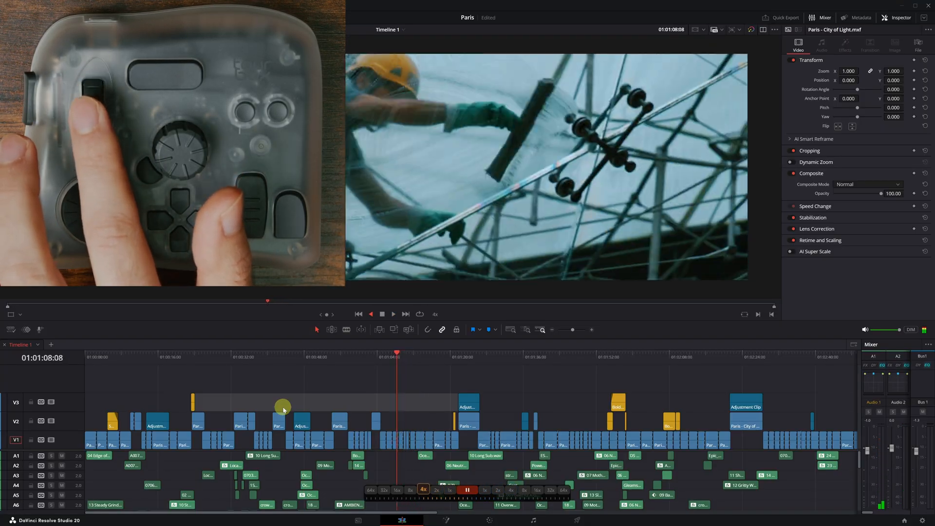
# Stop playback on the bridge shot and zoom the timeline in around the playhead.
pyautogui.press('k')
pyautogui.hotkey('ctrl', '+')
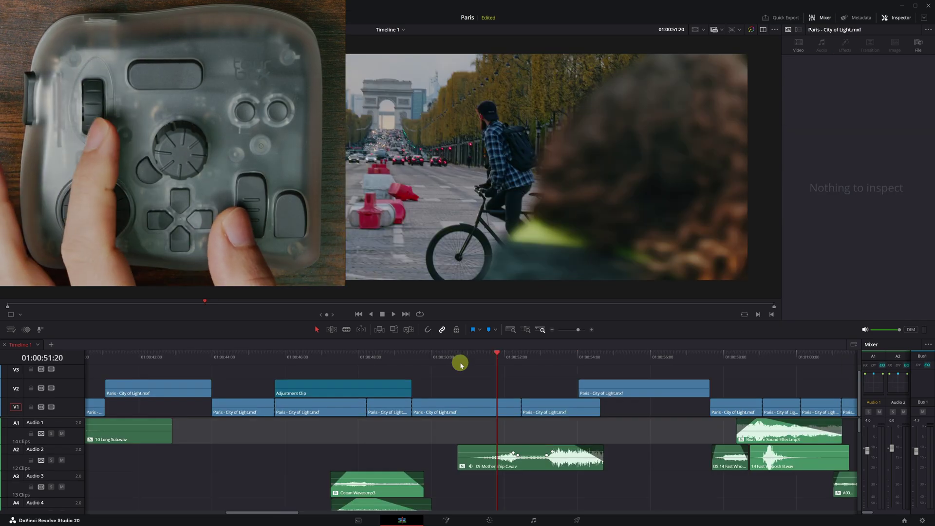
pyautogui.hscroll(10, 460, 363)
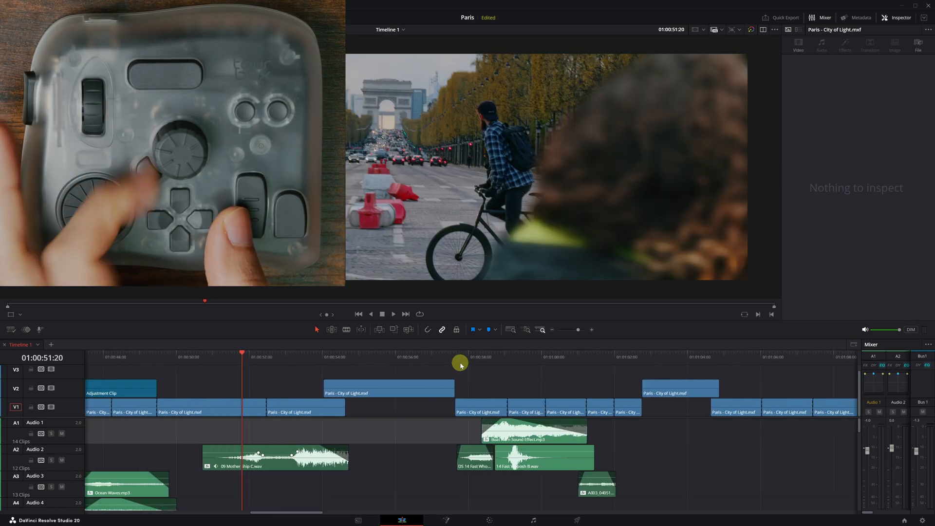
pyautogui.hscroll(5, 461, 363)
pyautogui.hscroll(5, 461, 364)
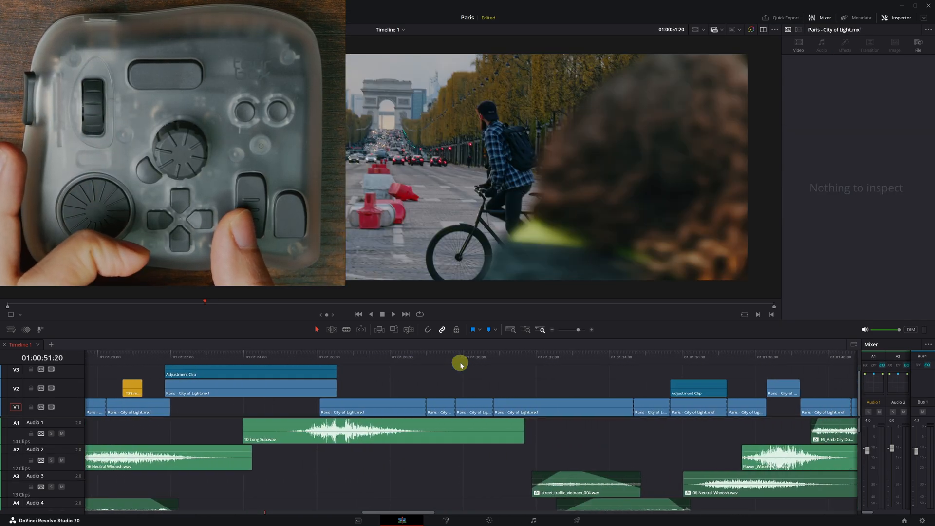
pyautogui.hscroll(3, 460, 364)
pyautogui.hscroll(-6, 461, 363)
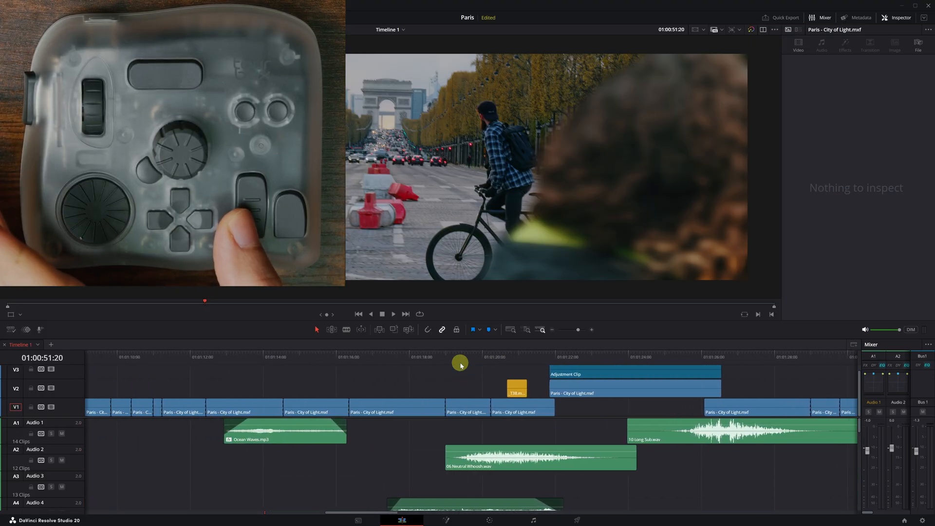
pyautogui.hscroll(-3, 461, 363)
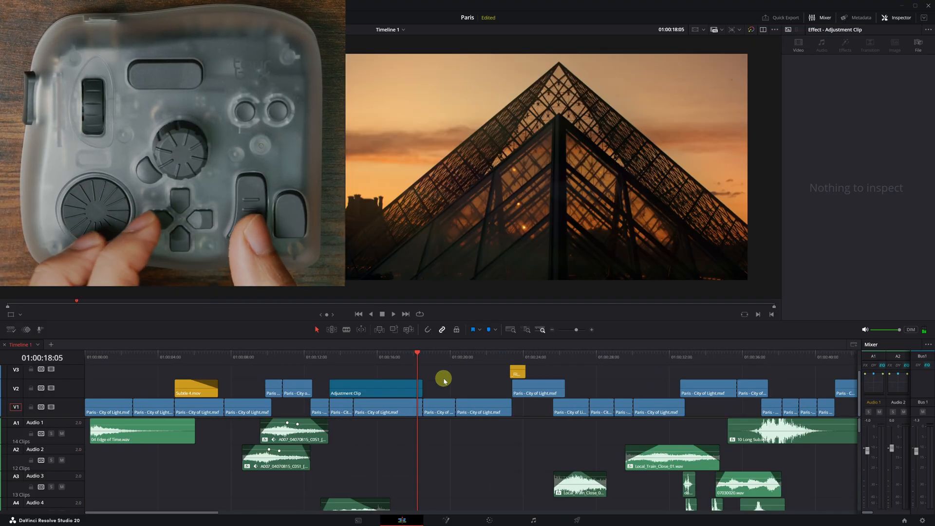
pyautogui.hscroll(5, 445, 380)
pyautogui.hscroll(5, 445, 381)
pyautogui.hscroll(3, 444, 381)
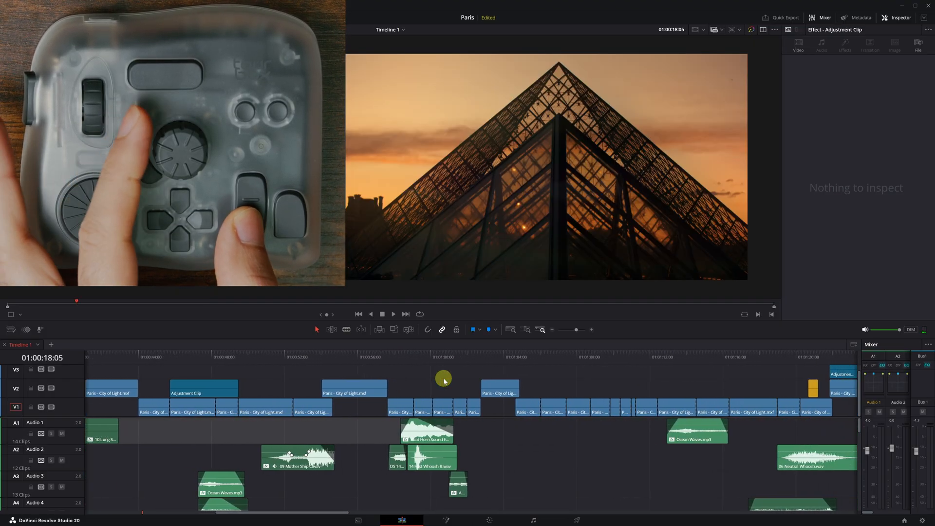
pyautogui.hscroll(5, 444, 381)
pyautogui.hscroll(3, 444, 380)
pyautogui.hscroll(-5, 444, 380)
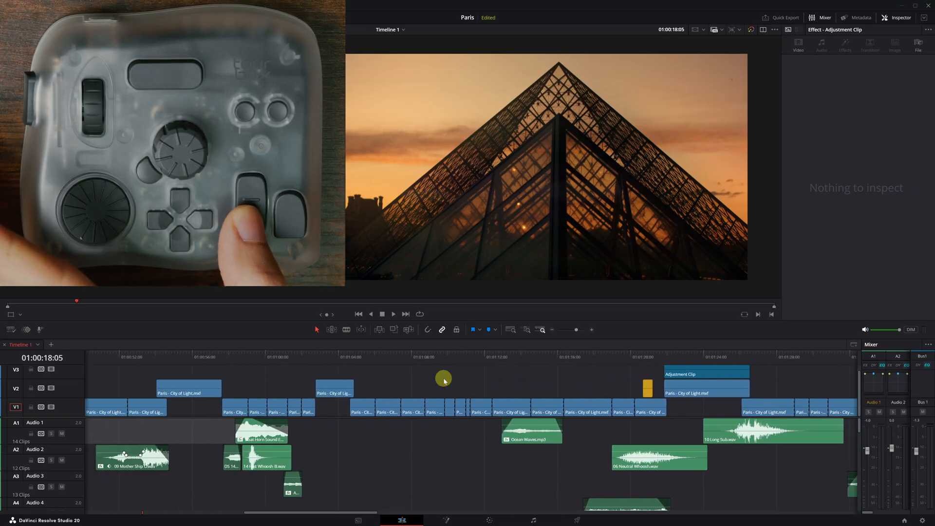
pyautogui.hscroll(-5, 444, 381)
pyautogui.hscroll(-1, 444, 381)
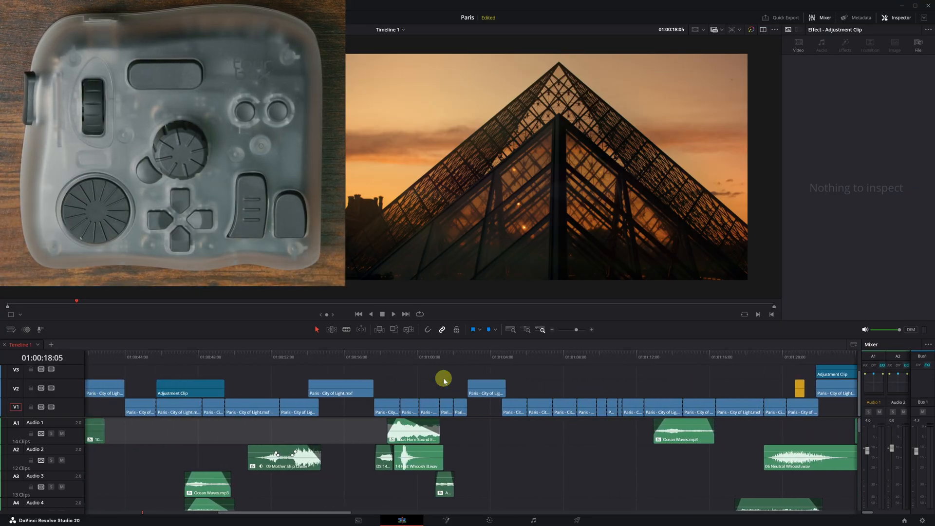
# Toggle the timeline zoom out to fit the edit and back again with Shift+Z.
pyautogui.hotkey('shift', 'z')
pyautogui.hotkey('shift', 'z')
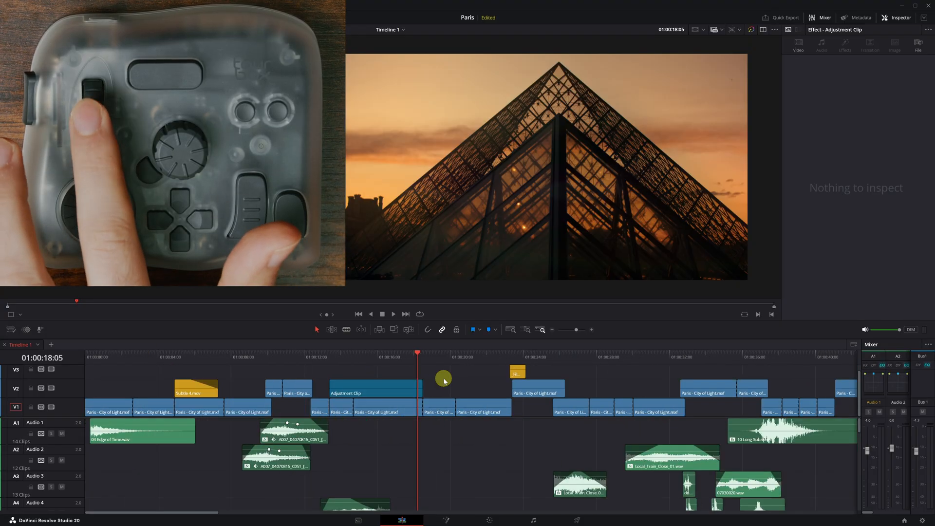
pyautogui.hotkey('shift', 'z')
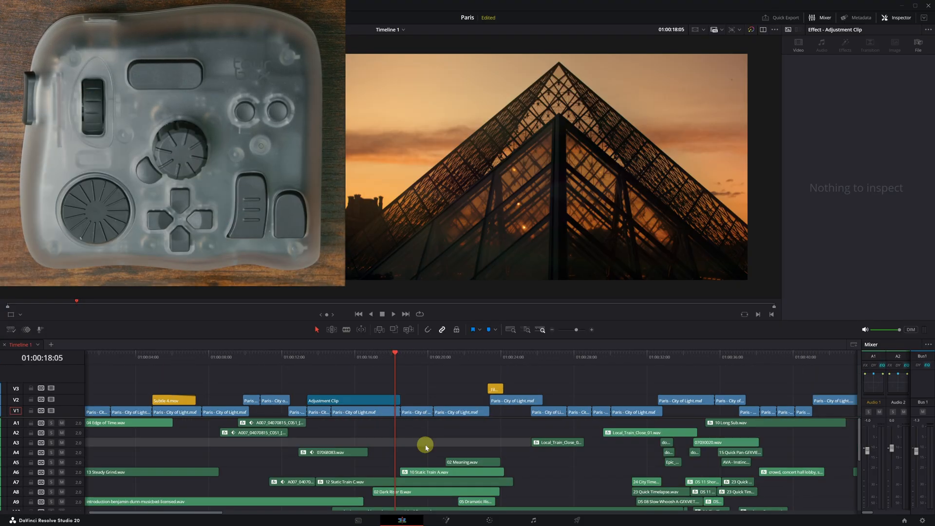
pyautogui.scroll(2, 425, 446)
pyautogui.scroll(2, 425, 446)
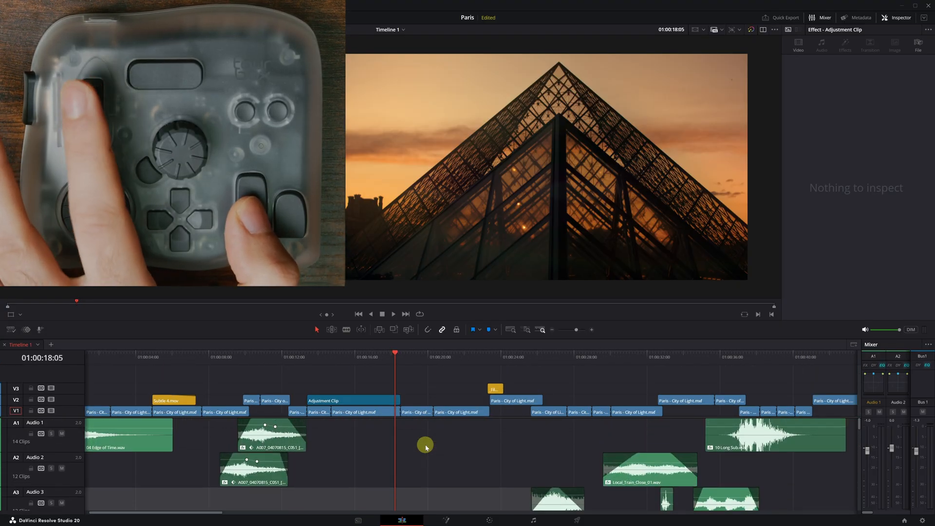
pyautogui.scroll(2, 426, 446)
pyautogui.scroll(-3, 426, 445)
pyautogui.scroll(-3, 426, 445)
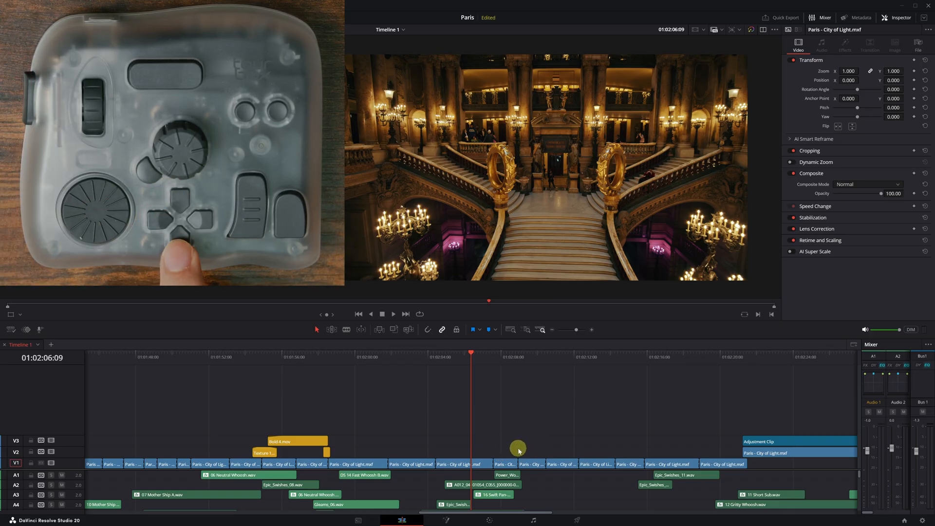
# Paste Bold 7.mov's attributes including Crop onto the selected clips, then move the playhead to 01:02:03:16.
pyautogui.hotkey('ctrl', 'v')
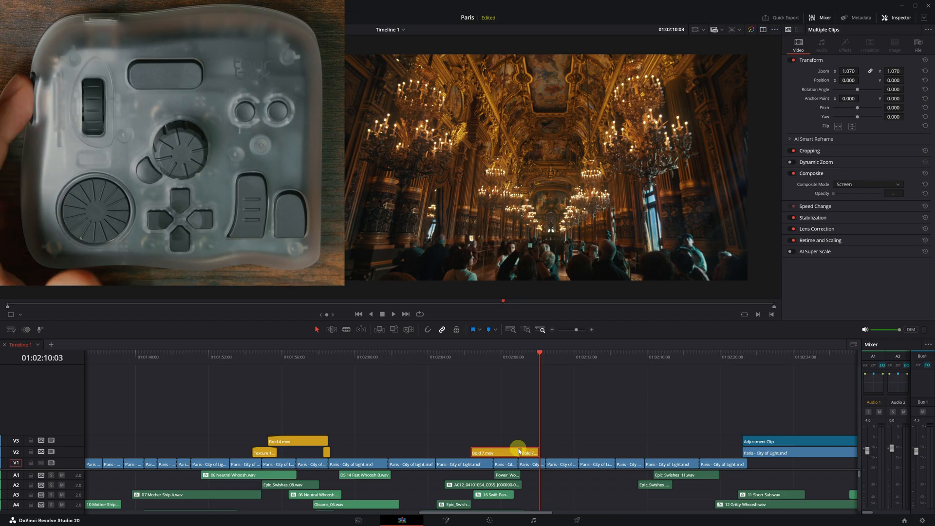
pyautogui.hotkey('alt', 'v')
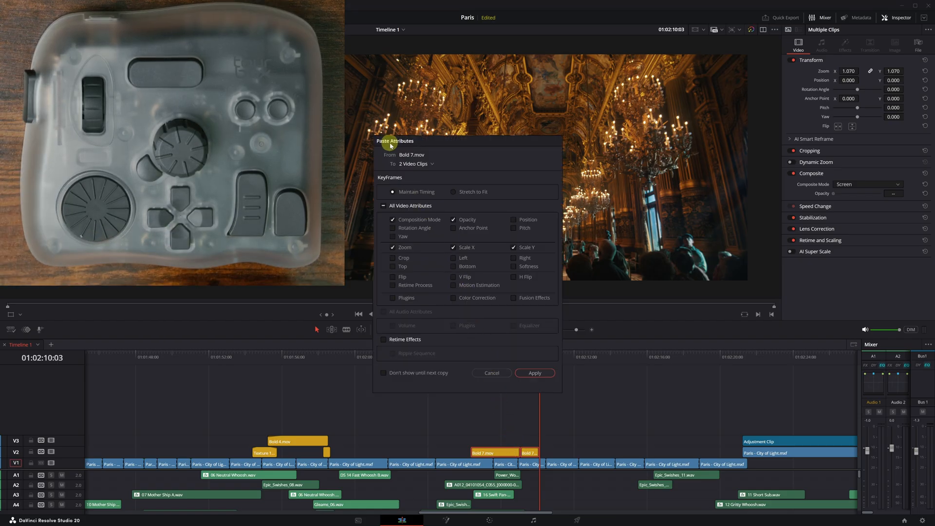
pyautogui.click(393, 257)
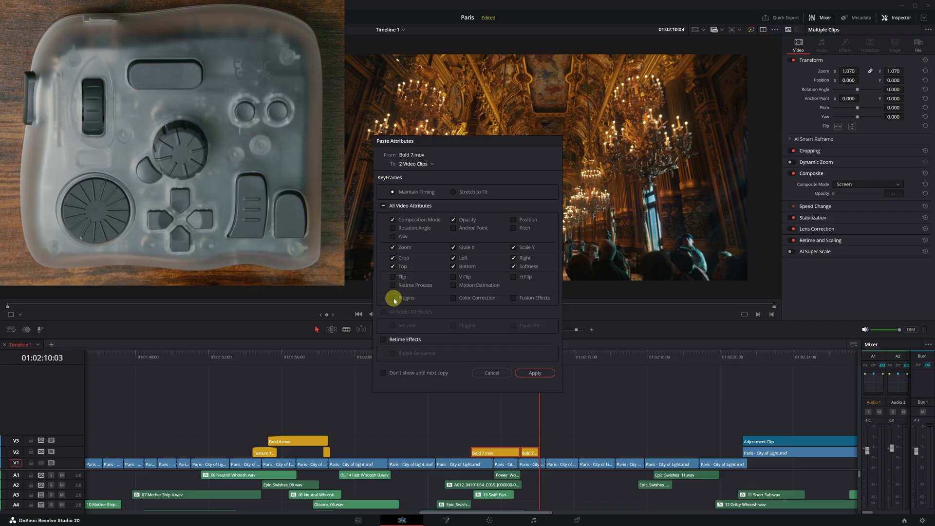
pyautogui.click(535, 372)
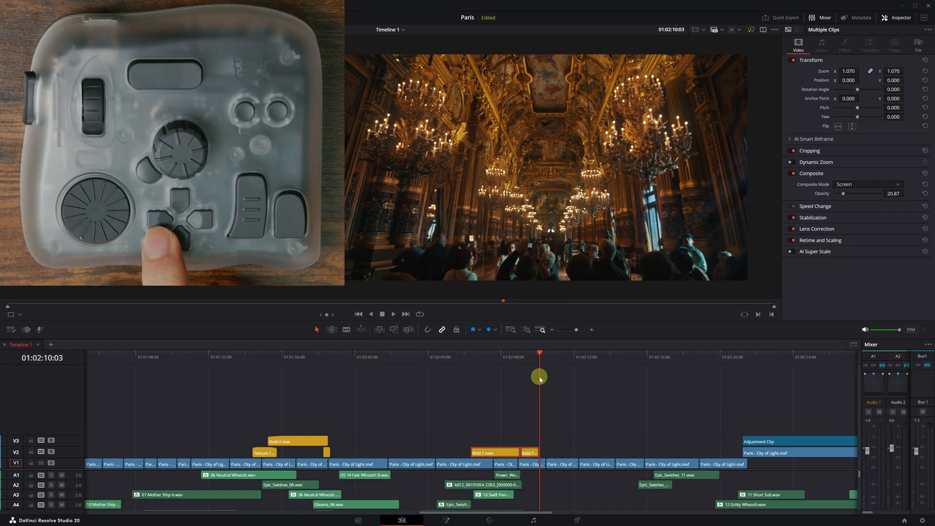
pyautogui.moveTo(451, 358)
pyautogui.mouseDown()
pyautogui.moveTo(422, 355)
pyautogui.moveTo(742, 356)
pyautogui.mouseUp()
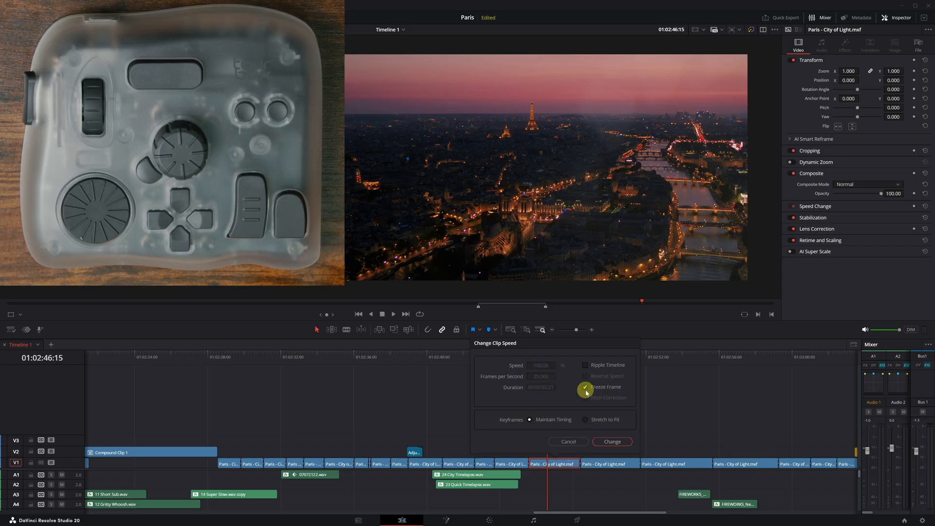
# Confirm the freeze-frame speed change, lasso the nearby clips, undo it, and step through the next edits.
pyautogui.click(611, 442)
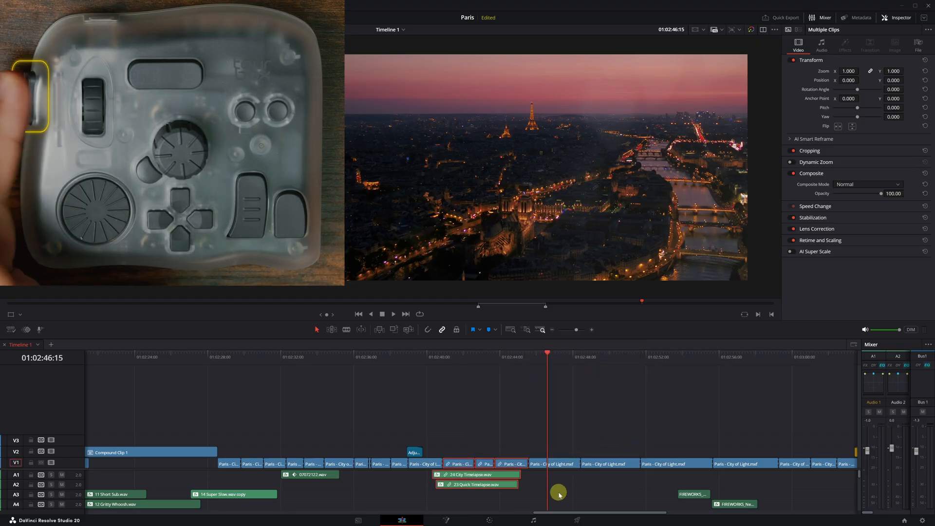
pyautogui.moveTo(563, 488)
pyautogui.mouseDown()
pyautogui.moveTo(483, 465)
pyautogui.moveTo(503, 441)
pyautogui.moveTo(483, 461)
pyautogui.mouseUp()
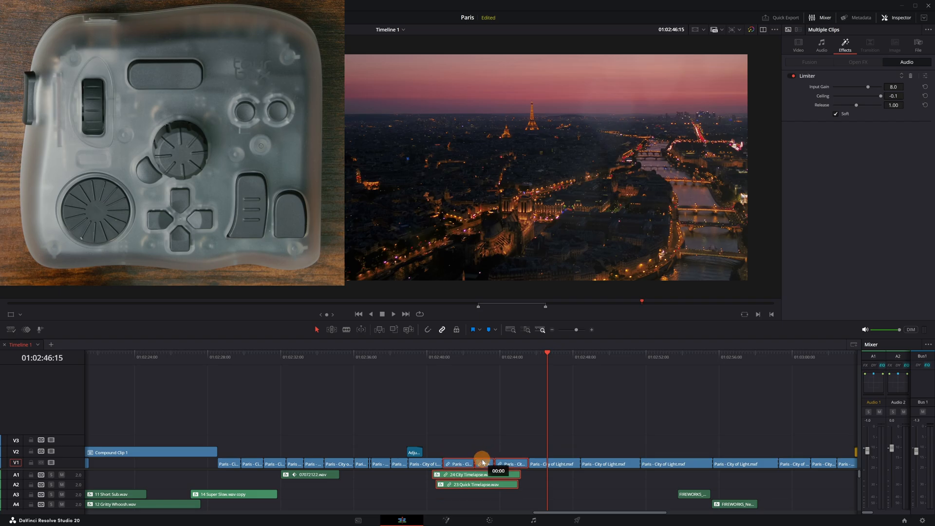
pyautogui.hotkey('alt', 'Tab')
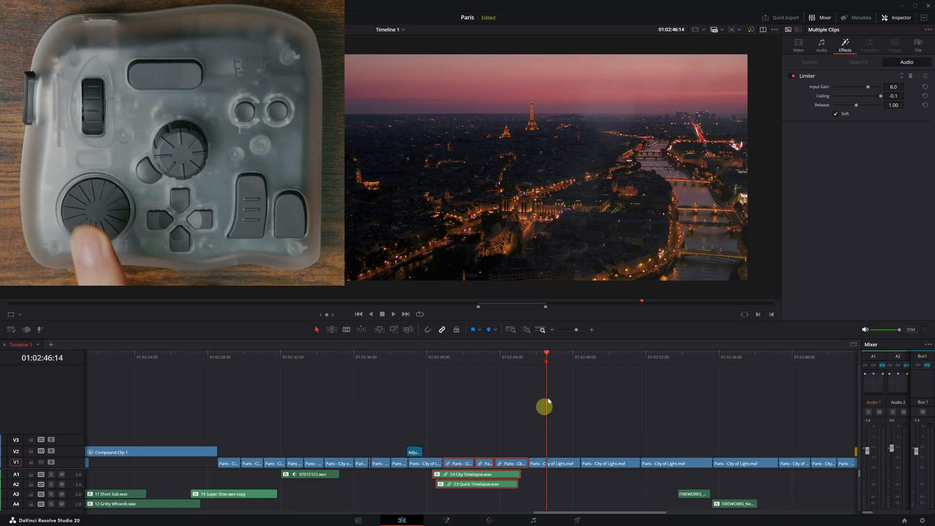
pyautogui.press('Right')
pyautogui.press('Down')
pyautogui.press('Down')
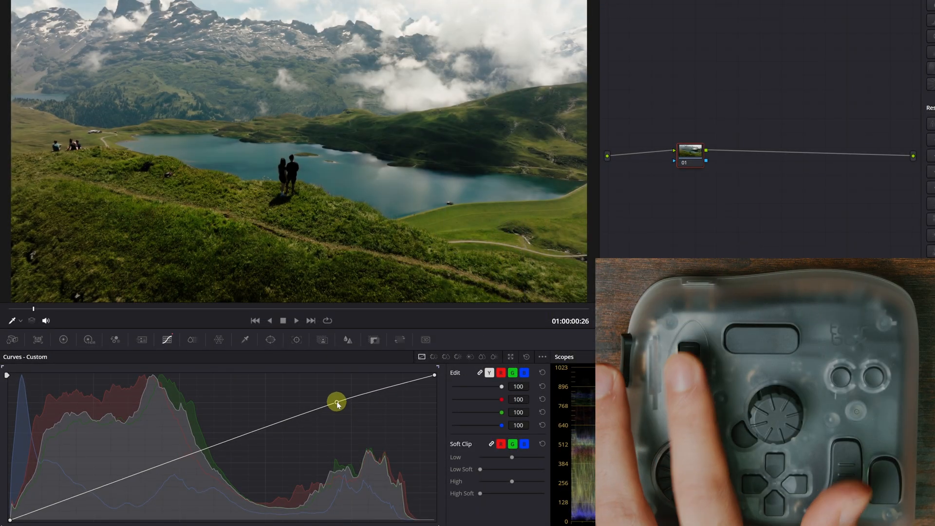
# Shape an S-curve lifting highlights and lowering shadows, nudge yellow hue, and warm Temp to 660.
pyautogui.moveTo(337, 407); pyautogui.dragTo(320, 396)
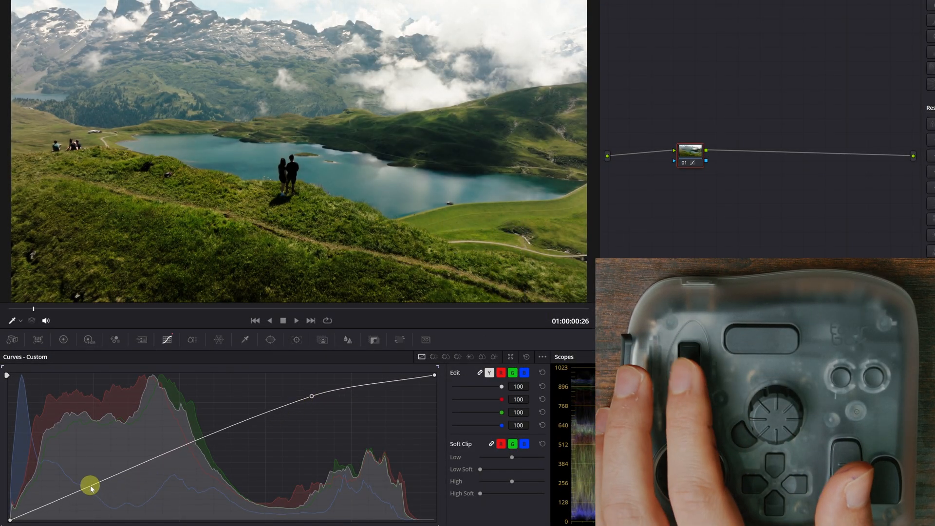
pyautogui.moveTo(91, 481)
pyautogui.mouseDown()
pyautogui.moveTo(82, 481)
pyautogui.moveTo(93, 482)
pyautogui.mouseUp()
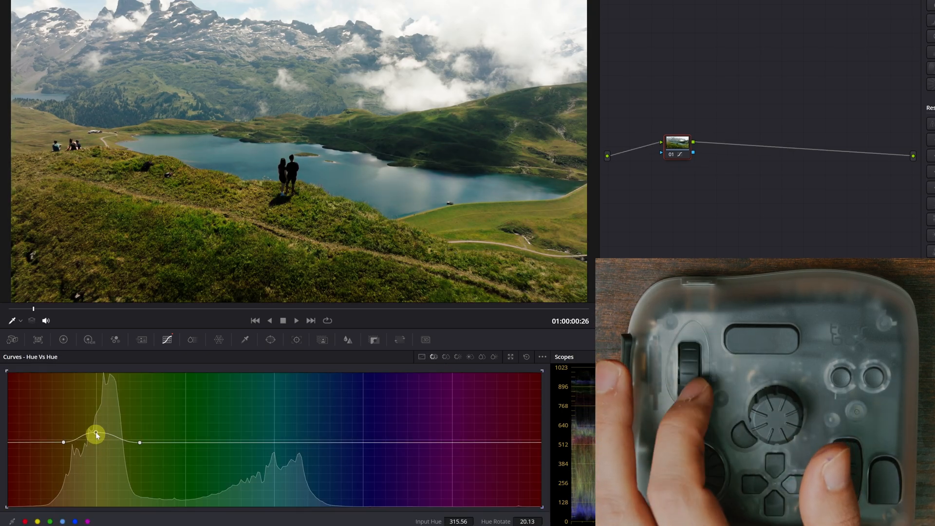
pyautogui.moveTo(96, 423); pyautogui.dragTo(100, 431)
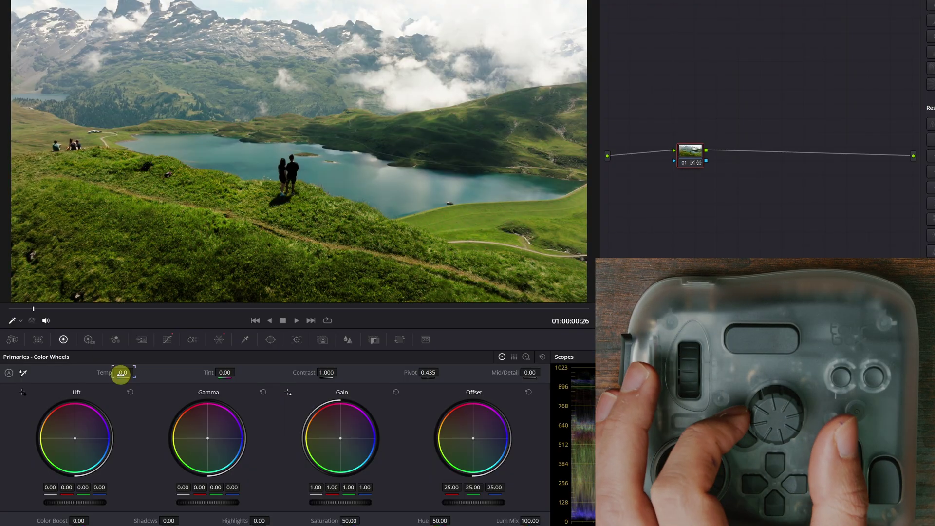
pyautogui.moveTo(123, 373); pyautogui.dragTo(136, 372)
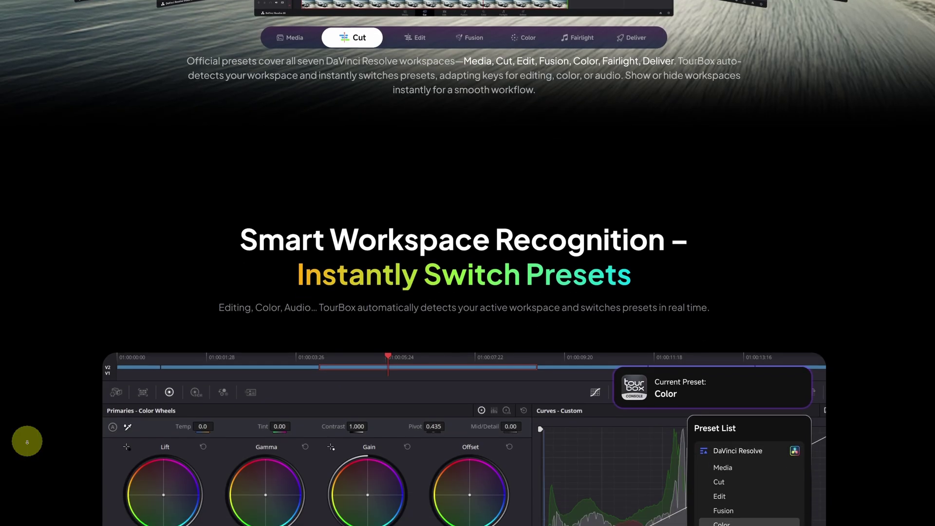
pyautogui.scroll(-5, 26, 440)
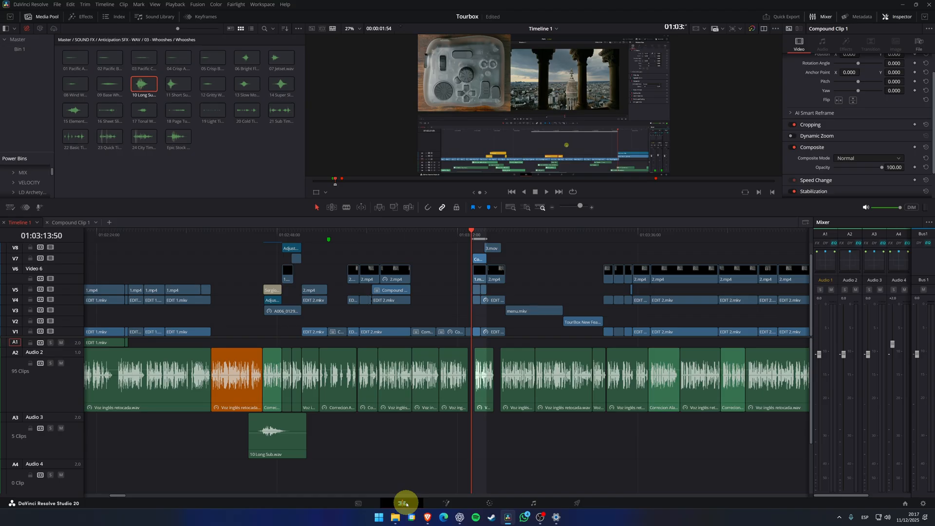
# Switch to the Color page showing the lake clip's hue–saturation colour warper.
pyautogui.click(490, 504)
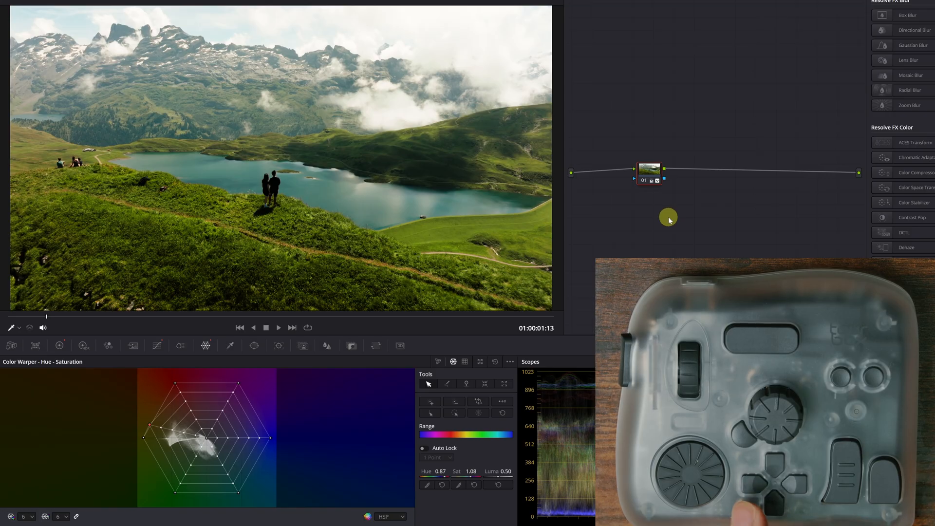
# Toggle grade bypass, add a serial node after node 01, and enlarge its circular window around the hiker.
pyautogui.hotkey('shift', 'd')
pyautogui.hotkey('shift', 'd')
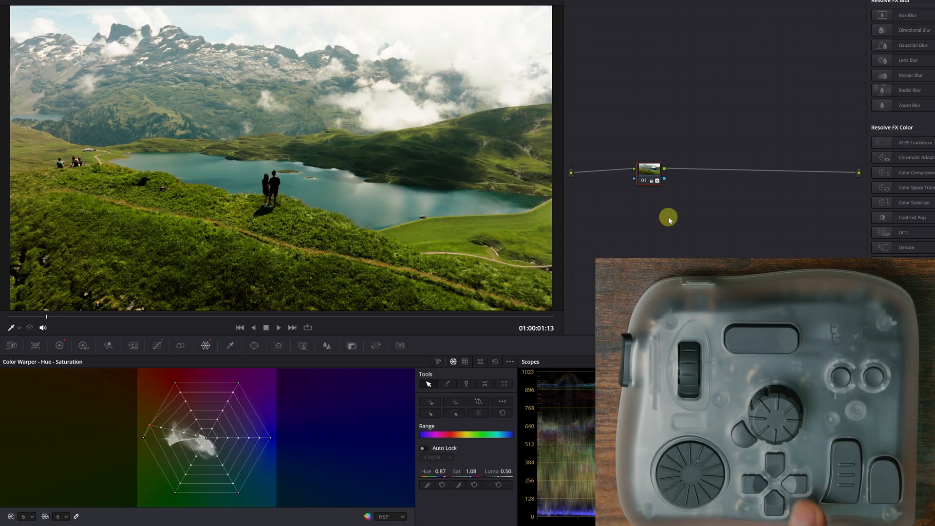
pyautogui.hotkey('alt', 's')
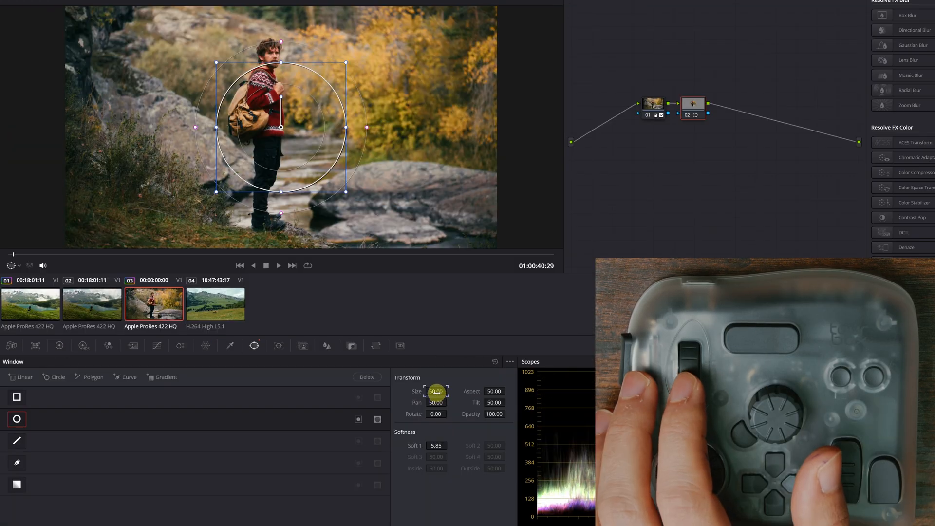
pyautogui.moveTo(436, 392); pyautogui.dragTo(520, 391)
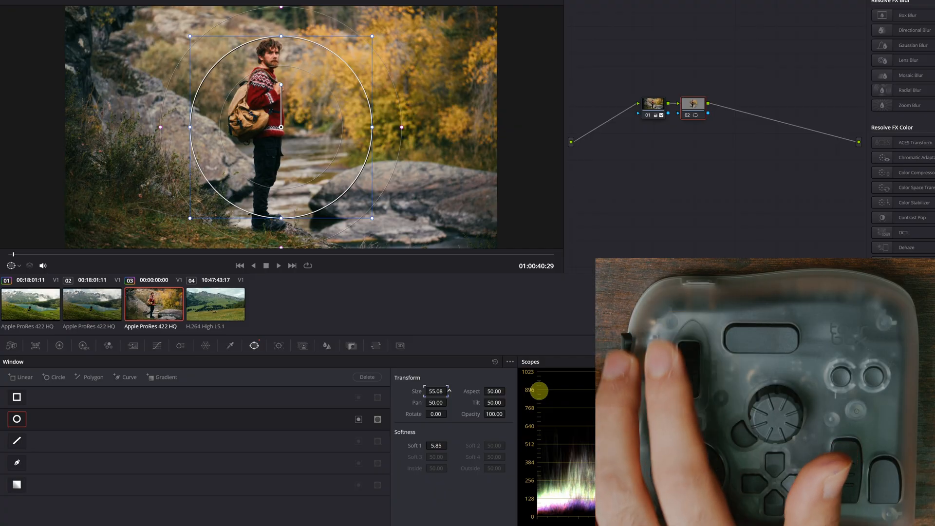
pyautogui.hotkey('alt', 'w')
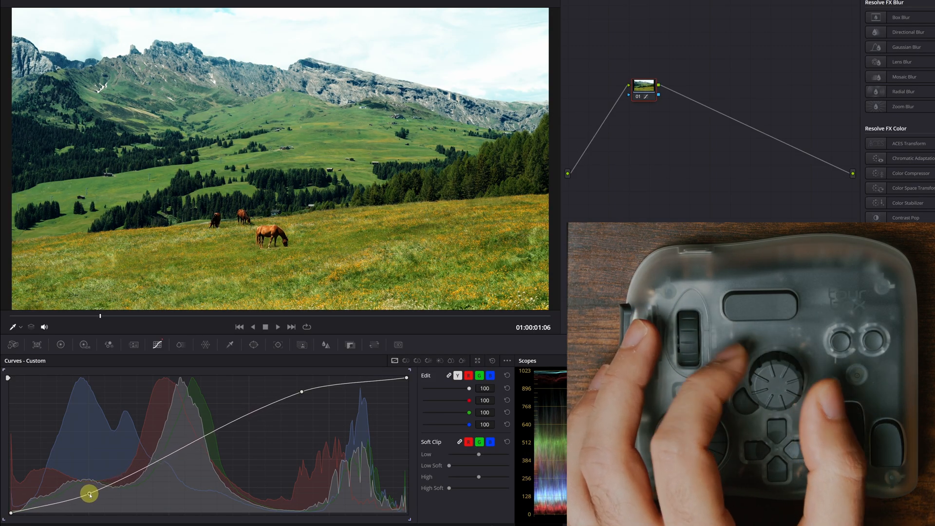
# Bring up the Primaries Color Wheels for the horse meadow clip.
pyautogui.click(58, 343)
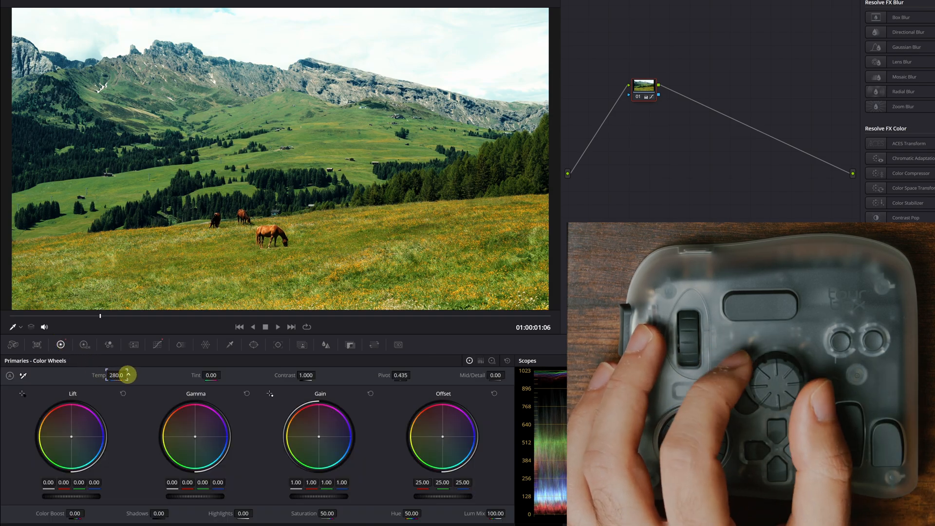
pyautogui.scroll(1, 117, 374)
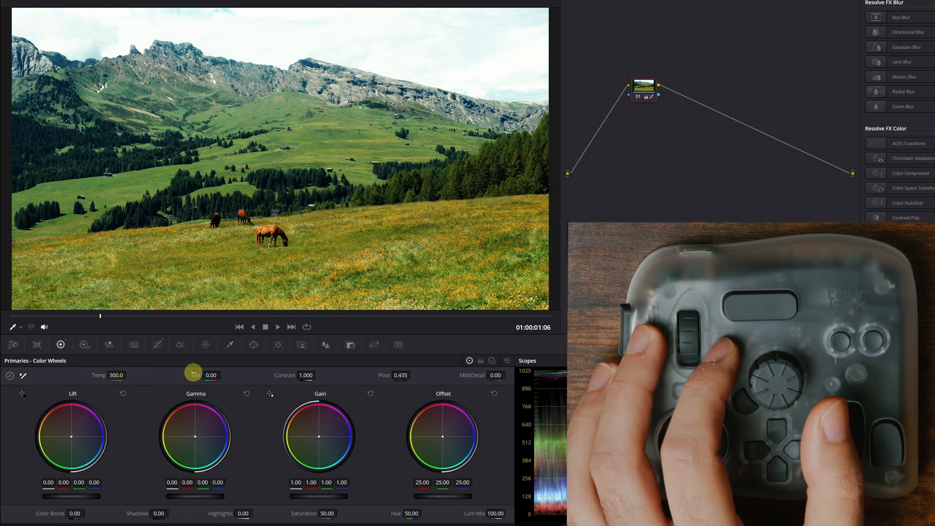